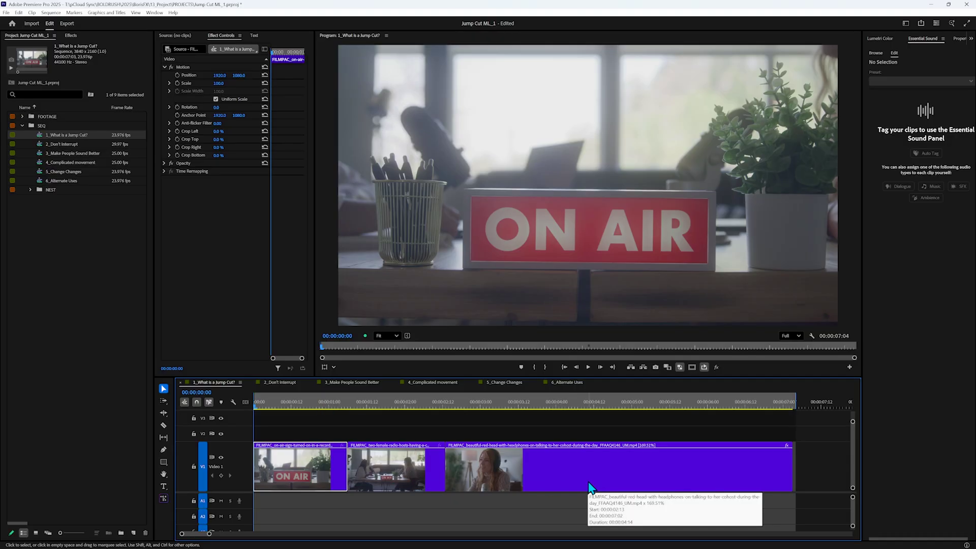
# Play the sequence and split the headphones interview clip at both ends of the unwanted section.
pyautogui.press('space')
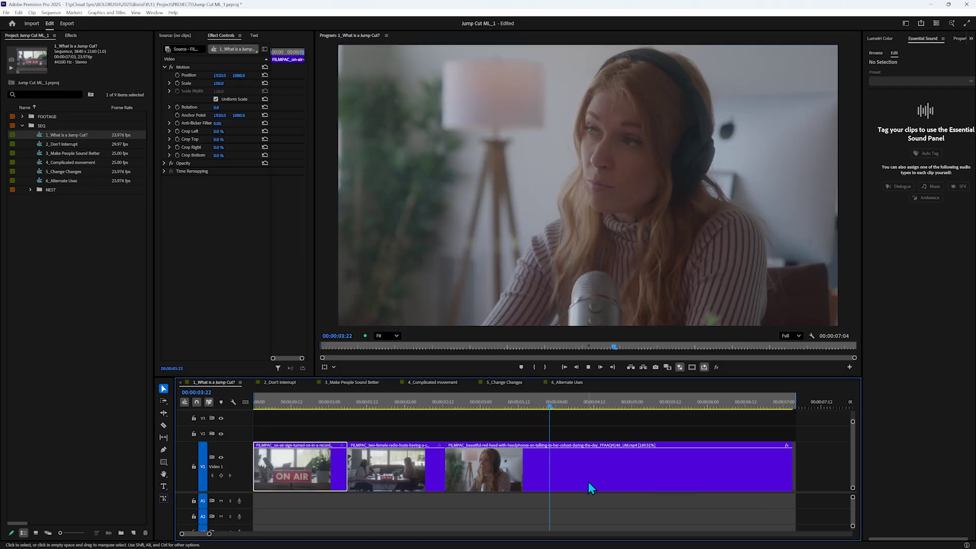
pyautogui.click(587, 481)
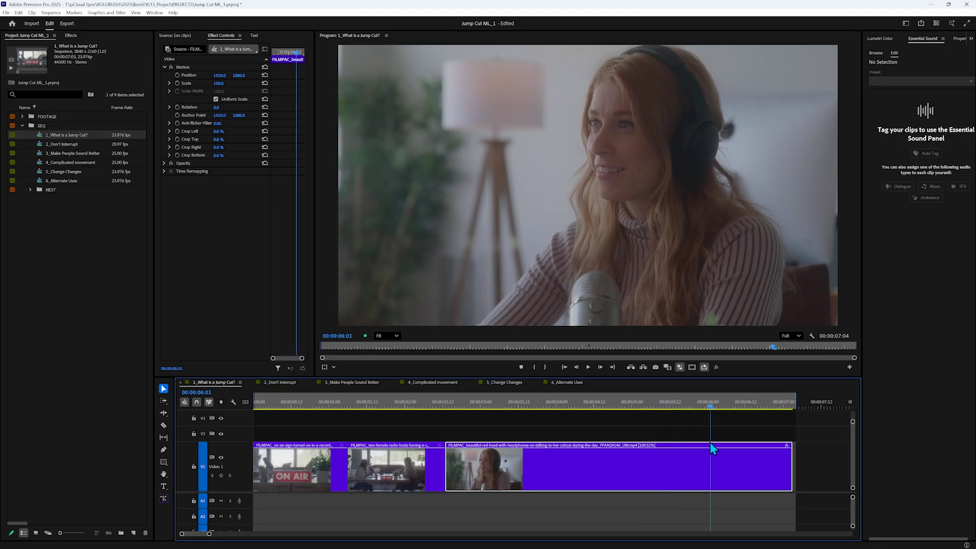
pyautogui.hotkey('ctrl', 'k')
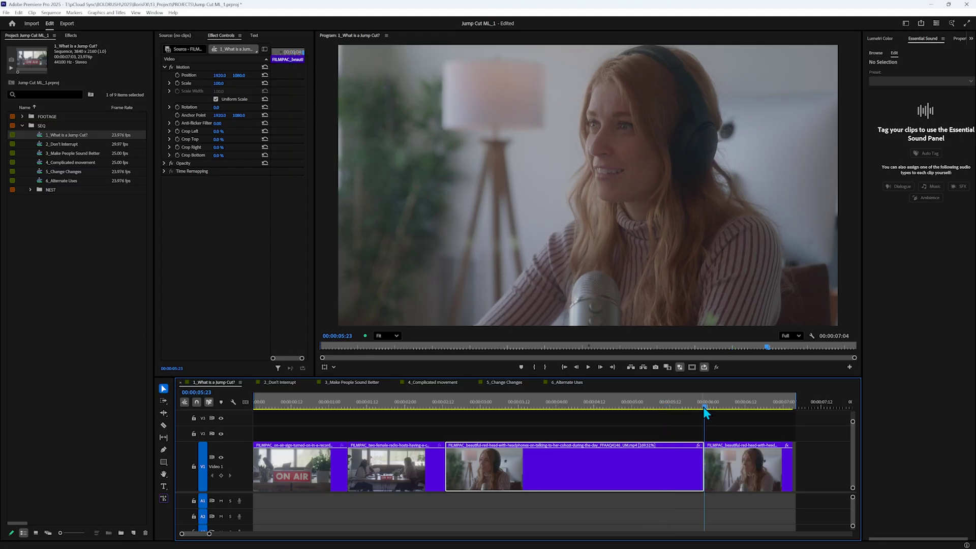
pyautogui.moveTo(703, 406); pyautogui.dragTo(622, 419)
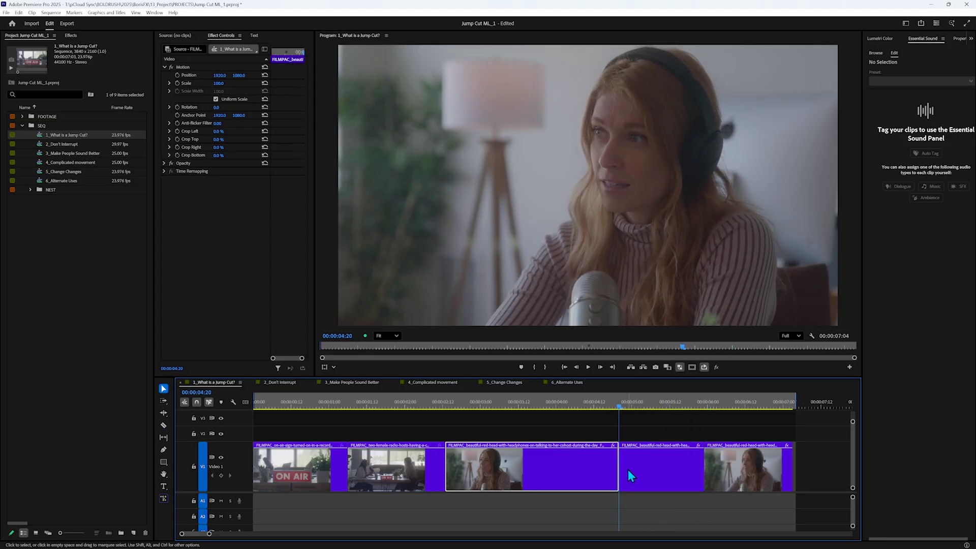
pyautogui.press('Delete')
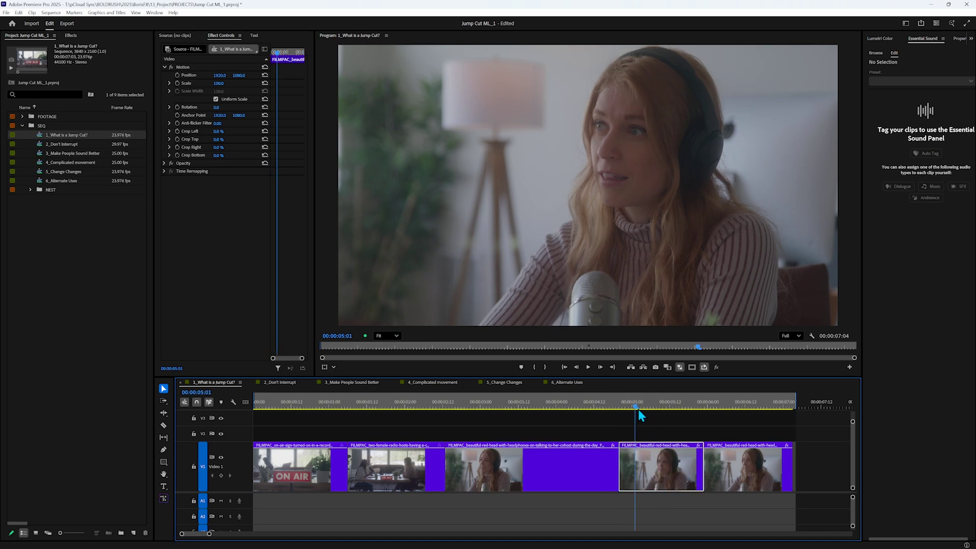
# Delete the unwanted piece, close its gap, and park the playhead just before the jump cut.
pyautogui.moveTo(627, 410); pyautogui.dragTo(691, 412)
pyautogui.press('Delete')
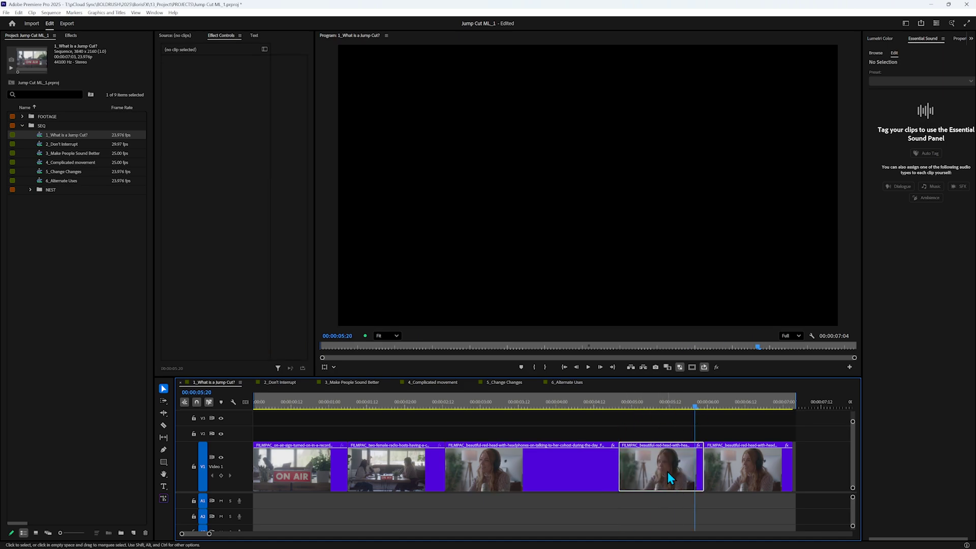
pyautogui.click(667, 472)
pyautogui.press('Delete')
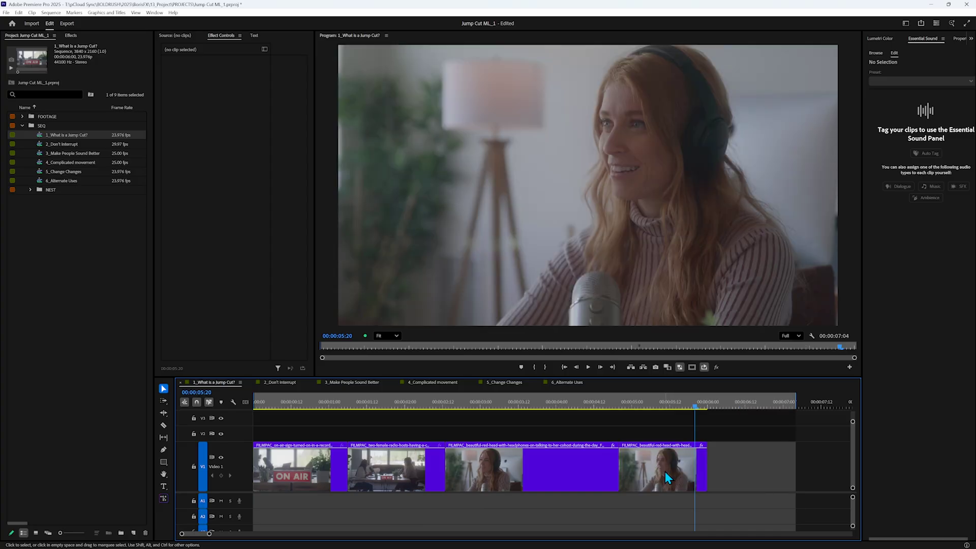
pyautogui.click(533, 467)
pyautogui.moveTo(656, 405); pyautogui.dragTo(621, 407)
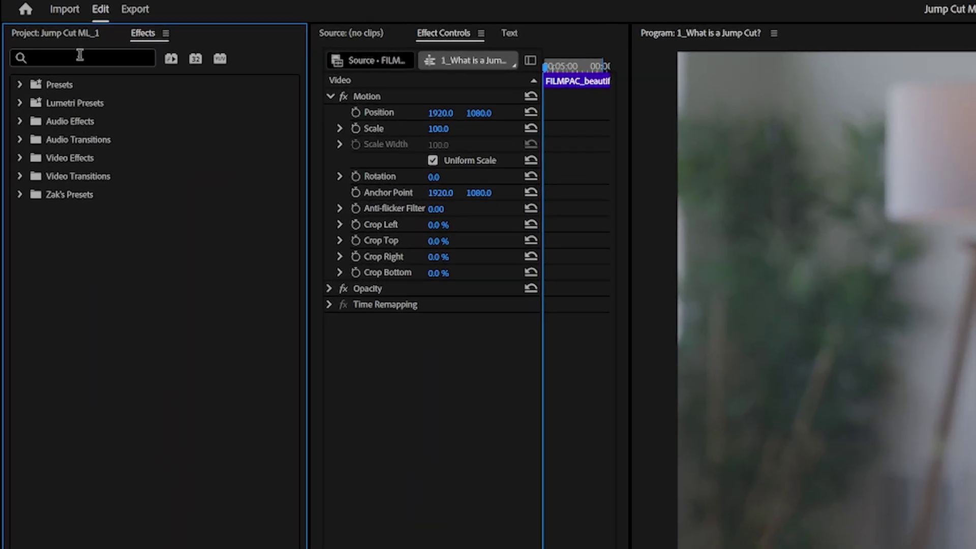
# Expand Video Transitions > BCC Transitions in the Effects panel to reach BCC+Jump Cut Fixer ML.
pyautogui.click(21, 176)
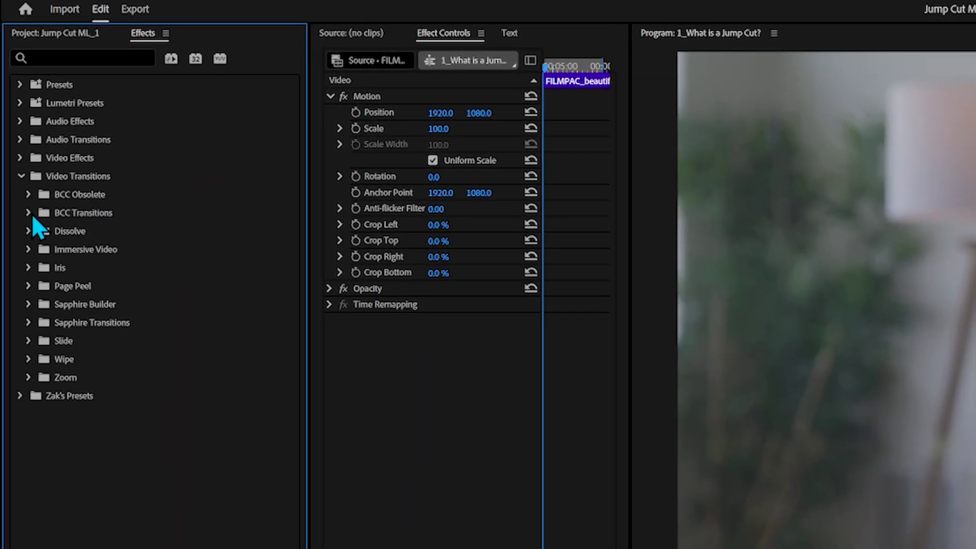
pyautogui.click(29, 213)
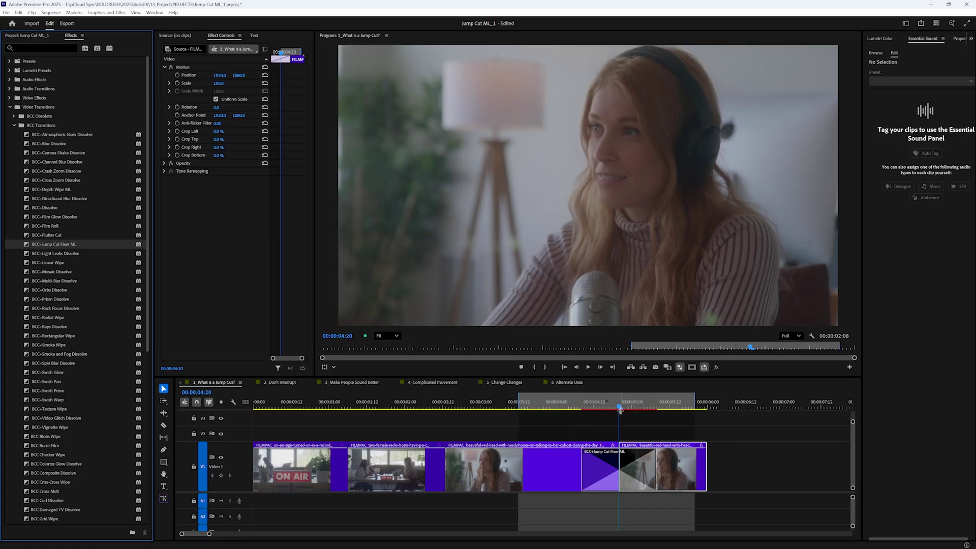
# Play back the new transition and trim the Jump Cut Fixer ML to about ten frames.
pyautogui.press('space')
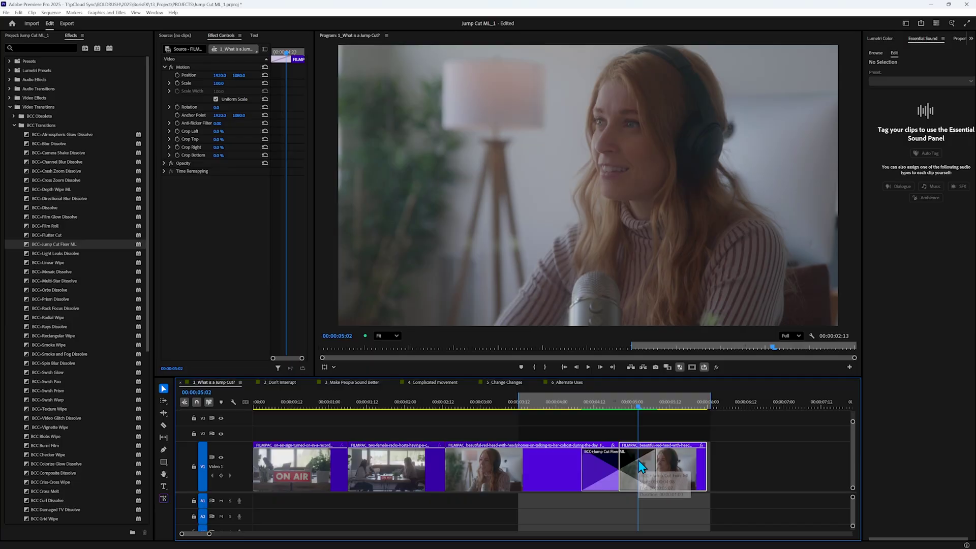
pyautogui.moveTo(654, 467); pyautogui.dragTo(641, 467)
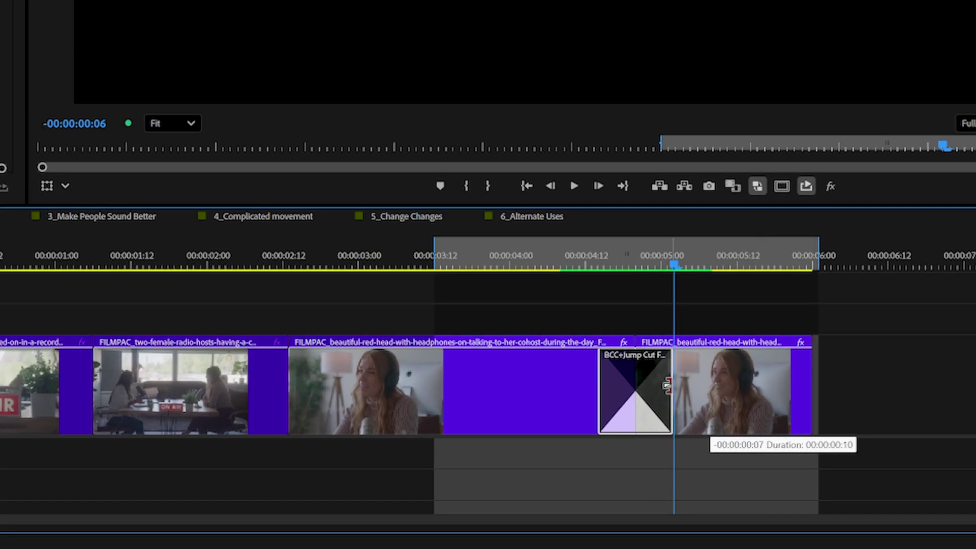
pyautogui.moveTo(665, 385); pyautogui.dragTo(665, 385)
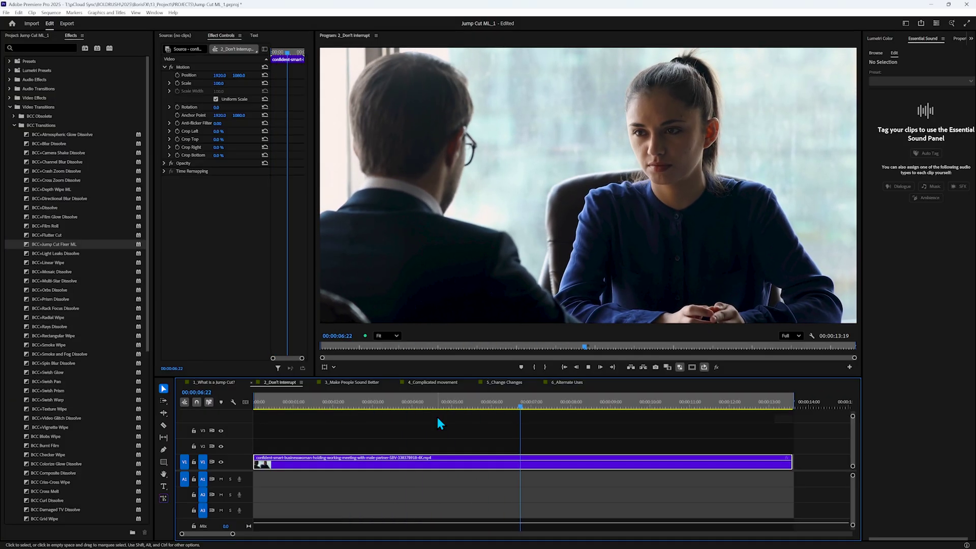
# Split the Don't Interrupt meeting clip at 4:16 and at 6:05.
pyautogui.moveTo(406, 404); pyautogui.dragTo(492, 430)
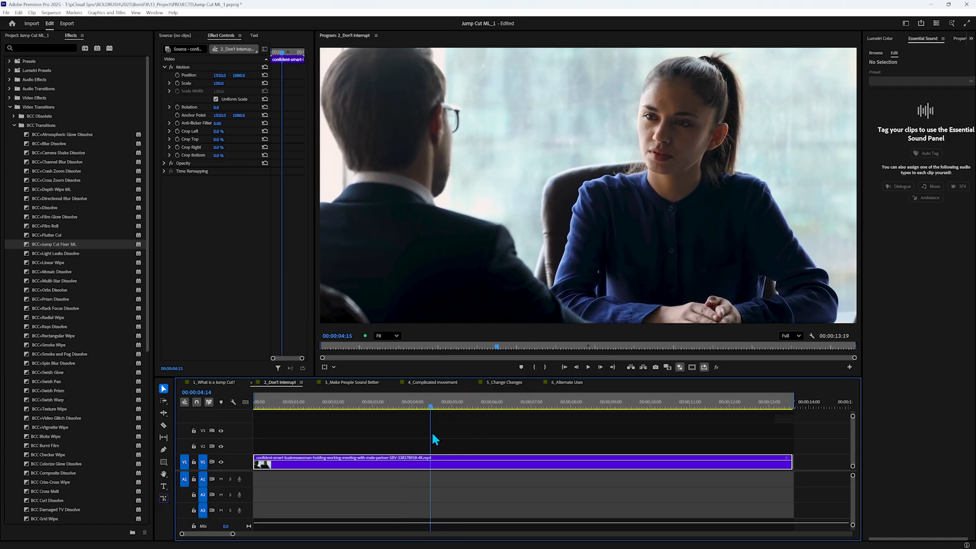
pyautogui.moveTo(431, 439)
pyautogui.mouseDown()
pyautogui.moveTo(411, 439)
pyautogui.moveTo(460, 438)
pyautogui.mouseUp()
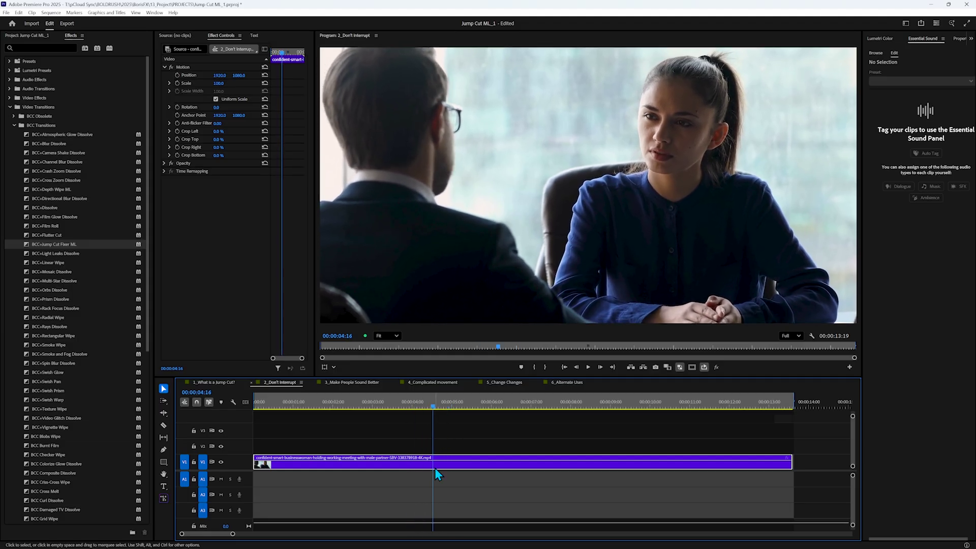
pyautogui.hotkey('ctrl', 'k')
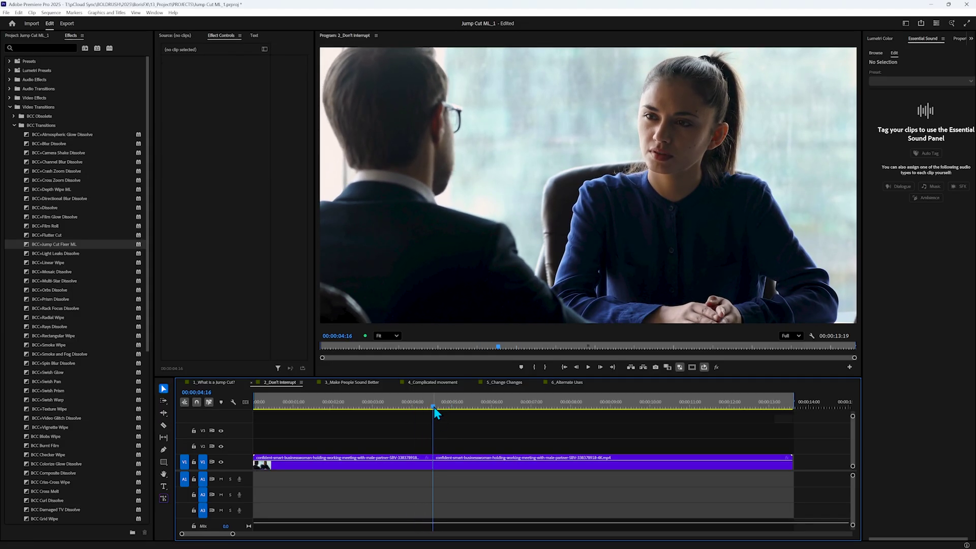
pyautogui.moveTo(434, 413); pyautogui.dragTo(500, 413)
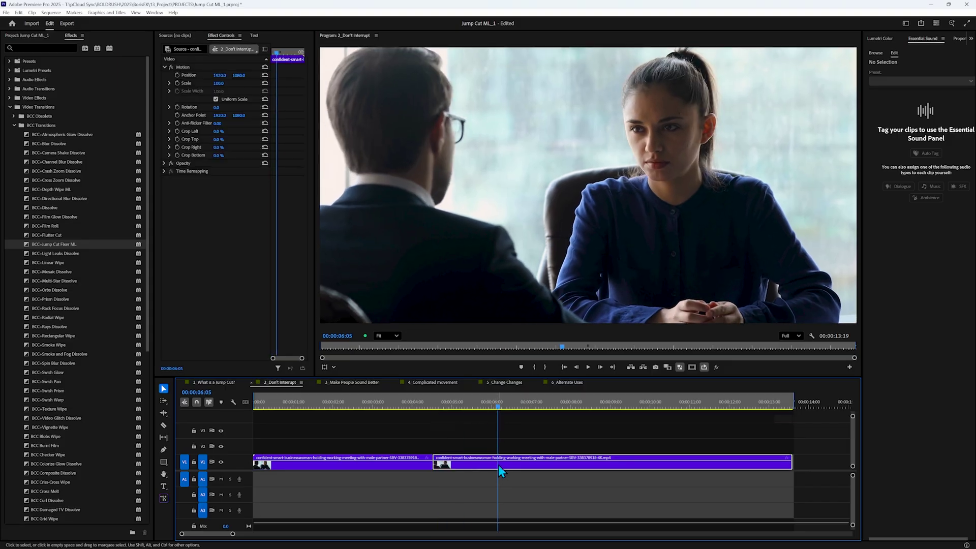
pyautogui.hotkey('ctrl', 'k')
# Ripple-delete the middle meeting piece and play back the resulting jump cut.
pyautogui.click(472, 464)
pyautogui.hotkey('shift', 'Delete')
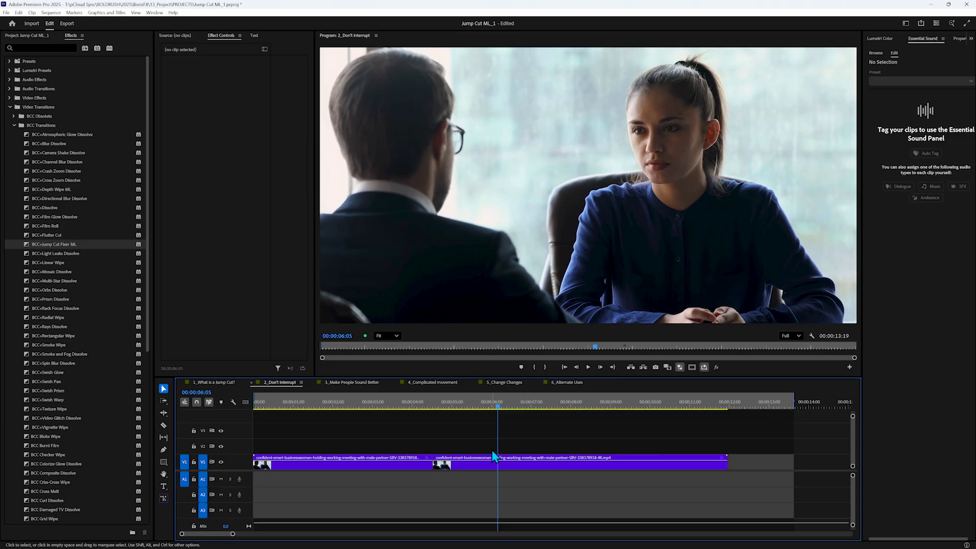
pyautogui.moveTo(416, 402); pyautogui.dragTo(491, 403)
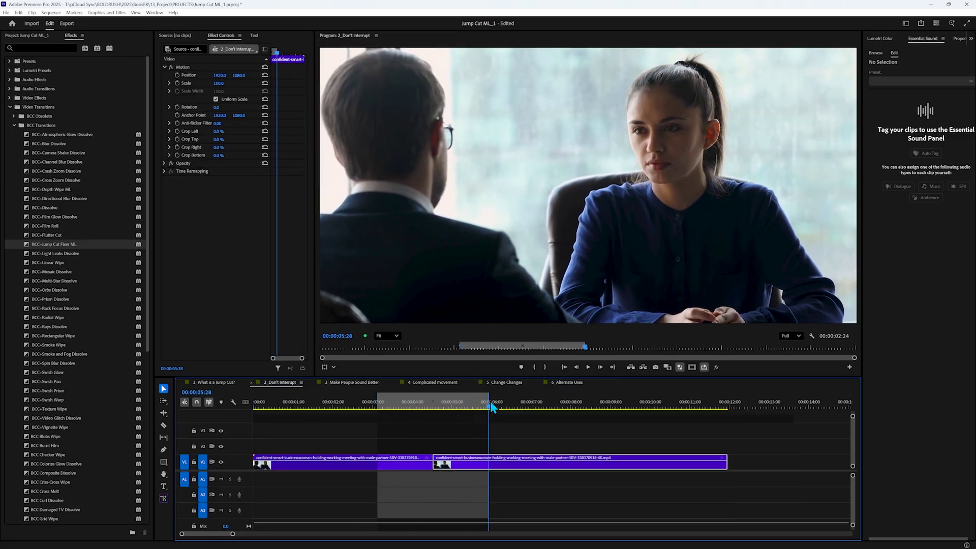
pyautogui.press('space')
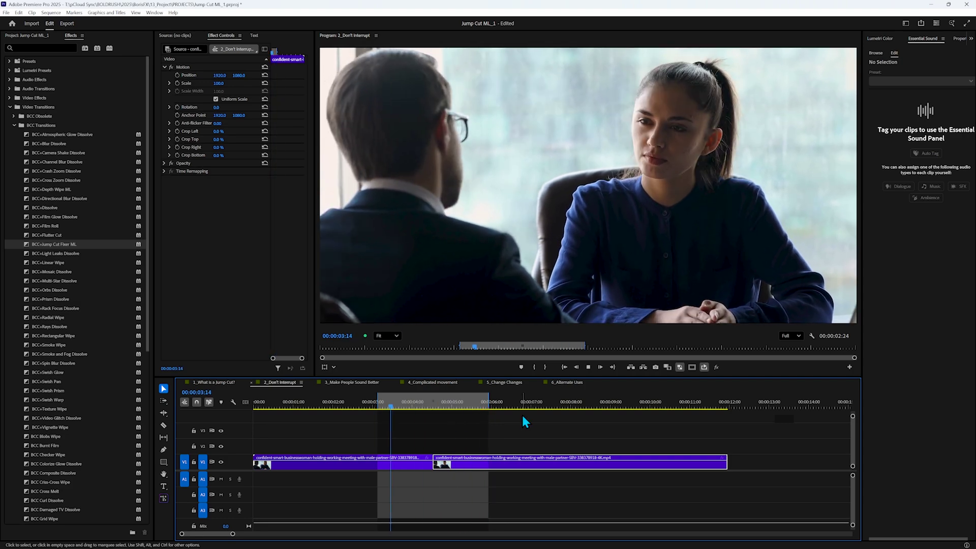
# Scrub to just before the meeting jump cut, maximize the Program Monitor, and play it.
pyautogui.click(398, 405)
pyautogui.moveTo(397, 420)
pyautogui.mouseDown()
pyautogui.moveTo(439, 435)
pyautogui.moveTo(428, 431)
pyautogui.mouseUp()
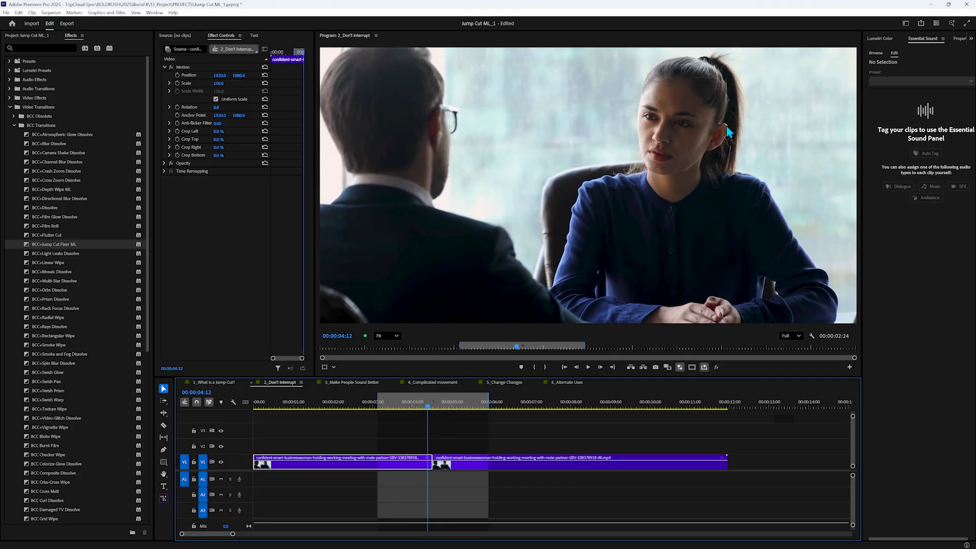
pyautogui.press('`')
pyautogui.press('space')
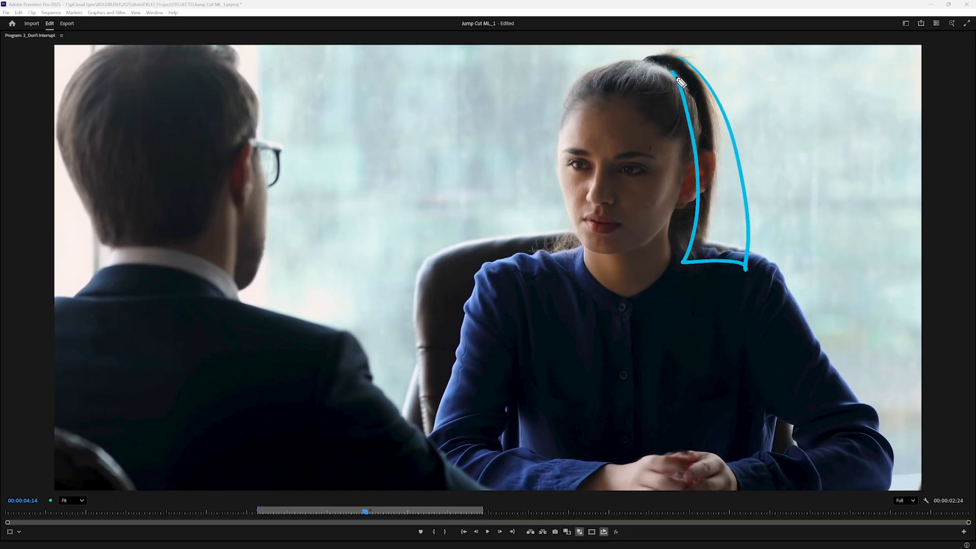
pyautogui.hotkey('ctrl', 'shift', 'alt', 'c')
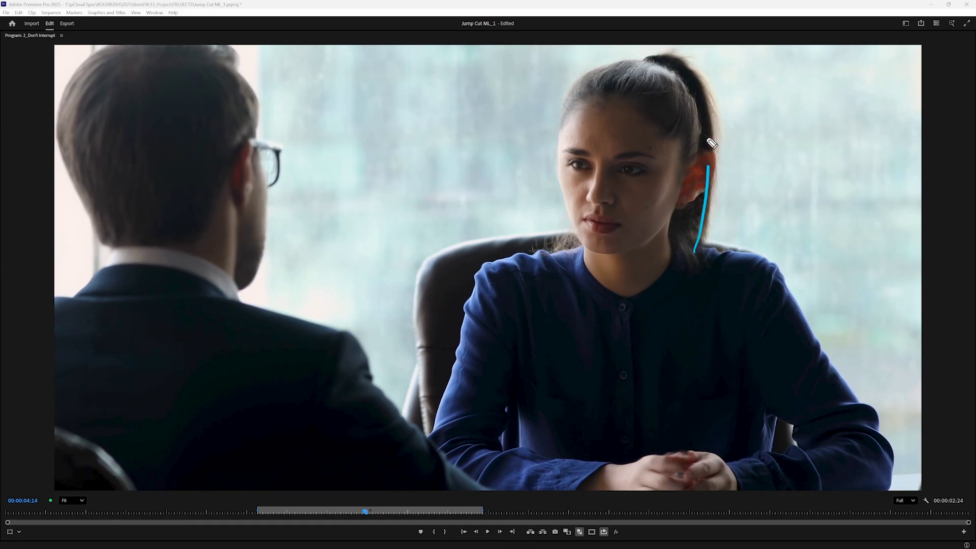
pyautogui.hotkey('ctrl', 'shift', 'alt', 'c')
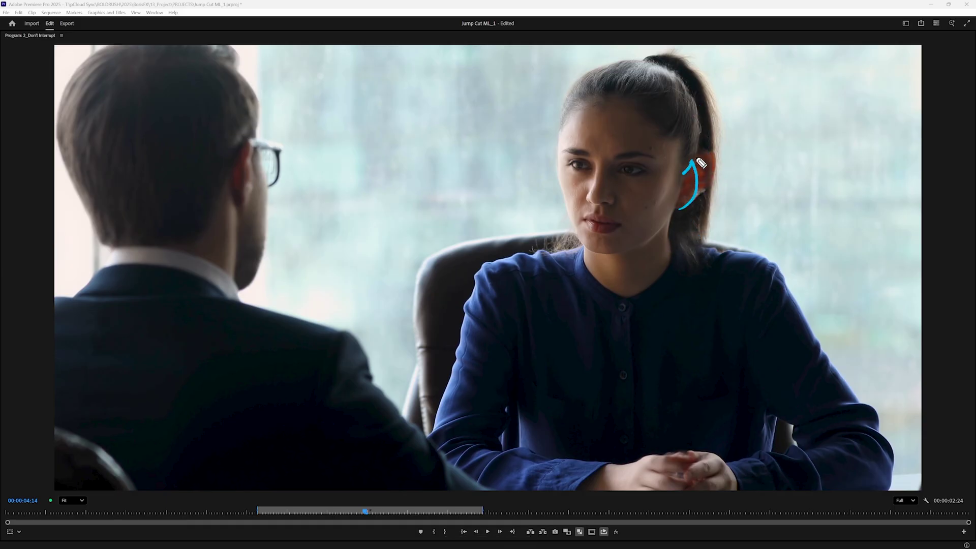
pyautogui.hotkey('ctrl', 'shift', 'alt', 'c')
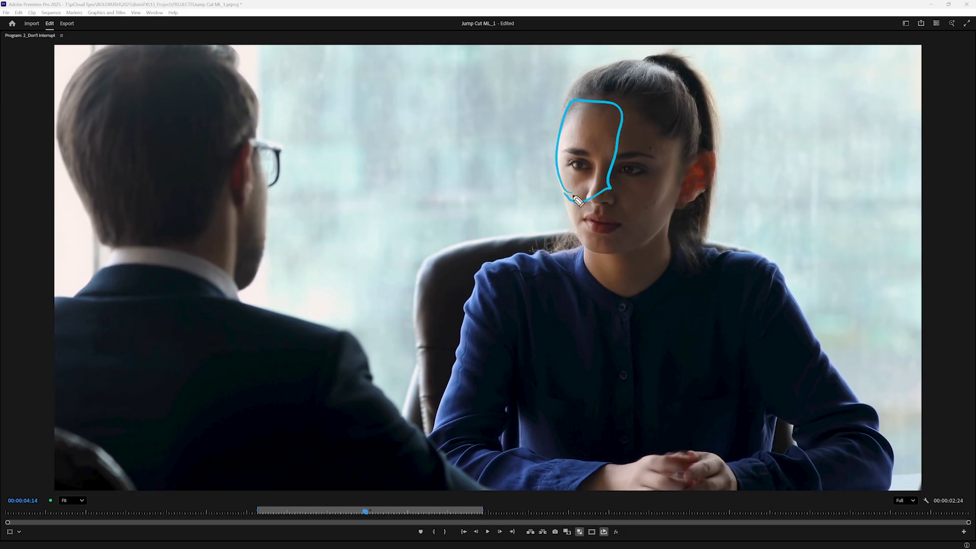
pyautogui.hotkey('ctrl', 'shift', 'alt', 'c')
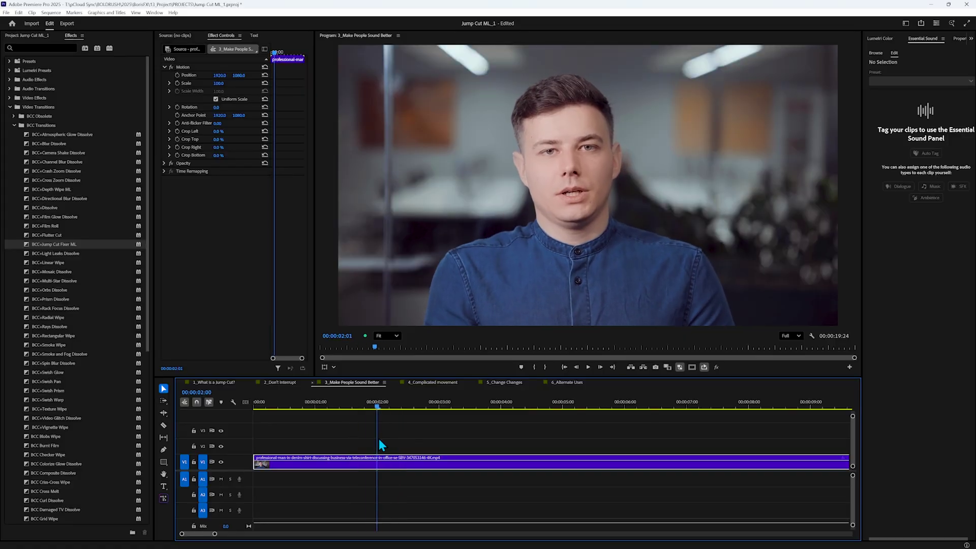
# Split the man's interview clip at 1:19 and again at the end of the unwanted section.
pyautogui.moveTo(380, 431)
pyautogui.mouseDown()
pyautogui.moveTo(348, 450)
pyautogui.moveTo(363, 461)
pyautogui.mouseUp()
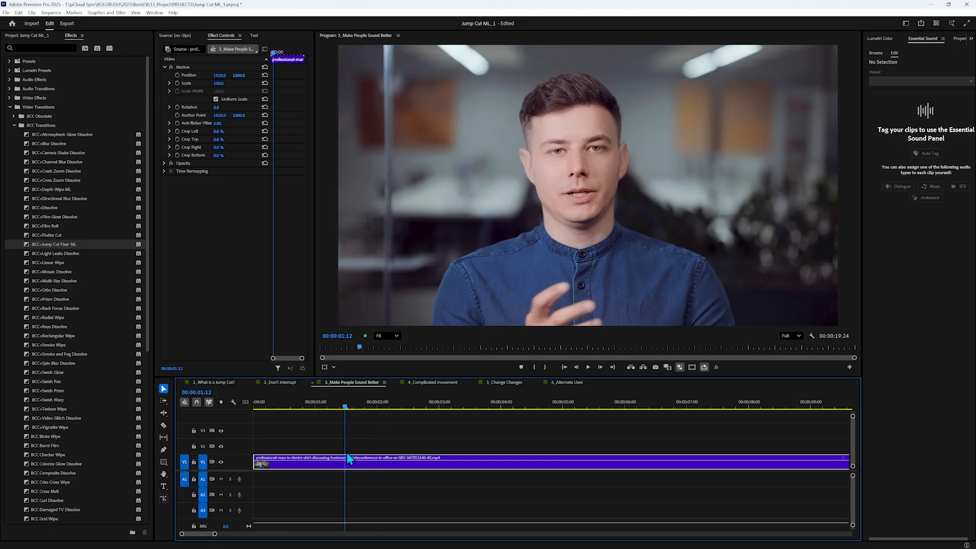
pyautogui.hotkey('ctrl', 'k')
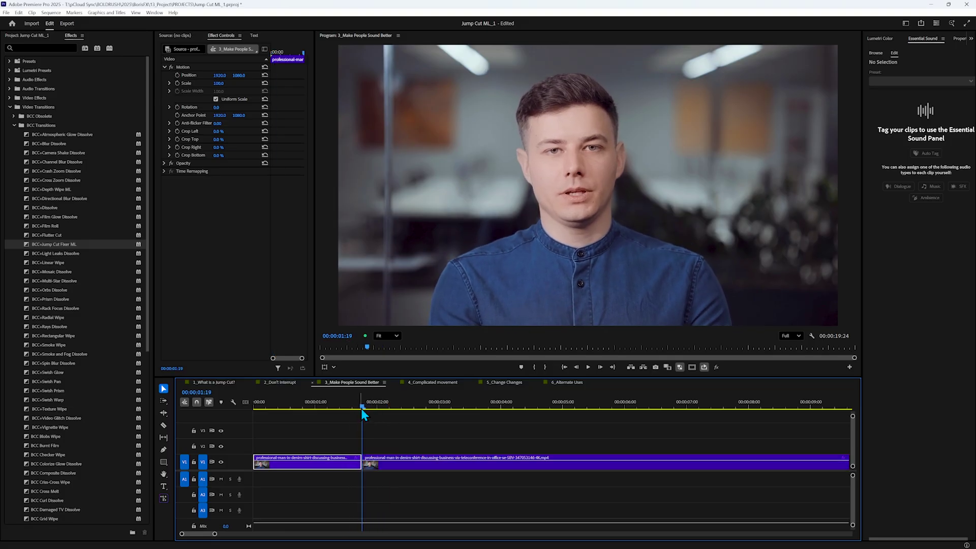
pyautogui.moveTo(361, 408); pyautogui.dragTo(403, 415)
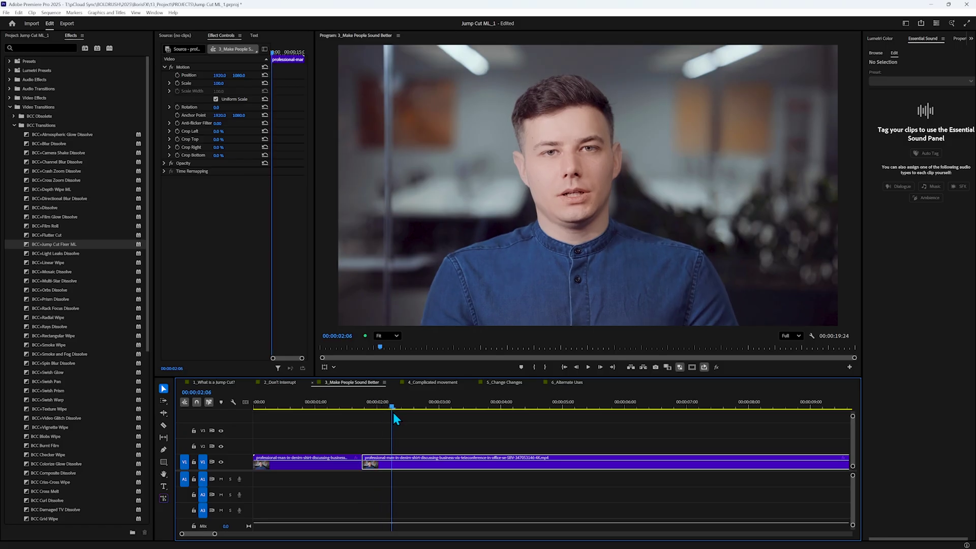
pyautogui.moveTo(403, 415); pyautogui.dragTo(414, 422)
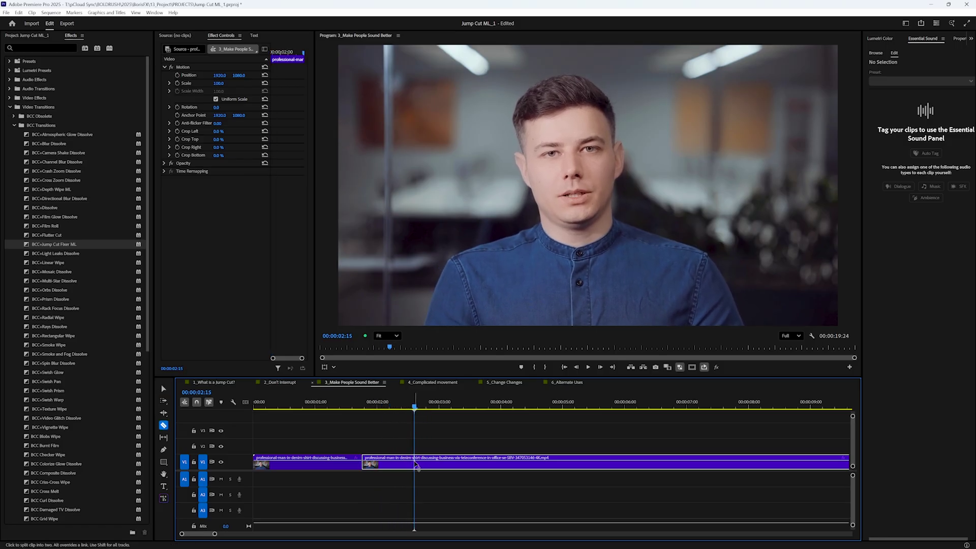
pyautogui.click(418, 463)
# Delete the middle interview piece, close the gap, and park the playhead on the new cut.
pyautogui.press('Delete')
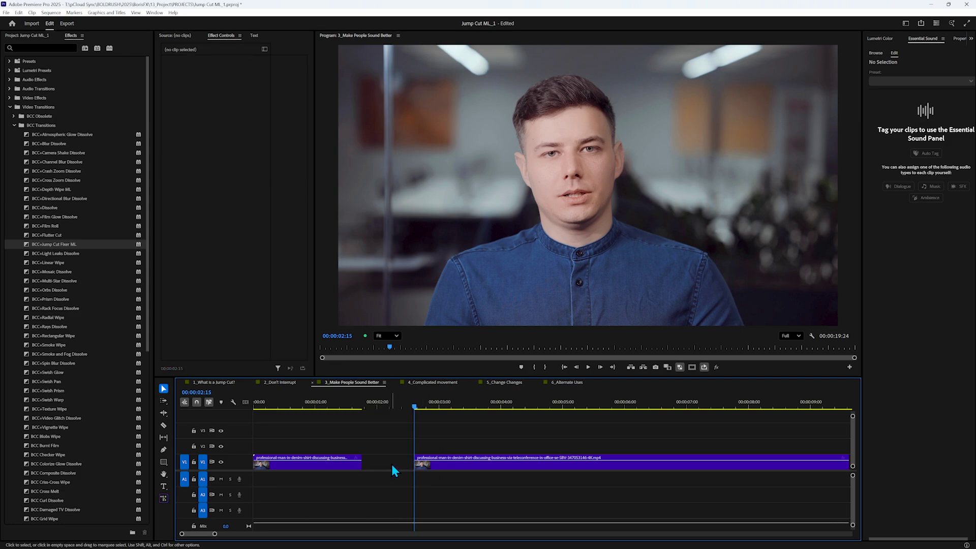
pyautogui.click(392, 465)
pyautogui.press('Delete')
pyautogui.moveTo(374, 406); pyautogui.dragTo(355, 406)
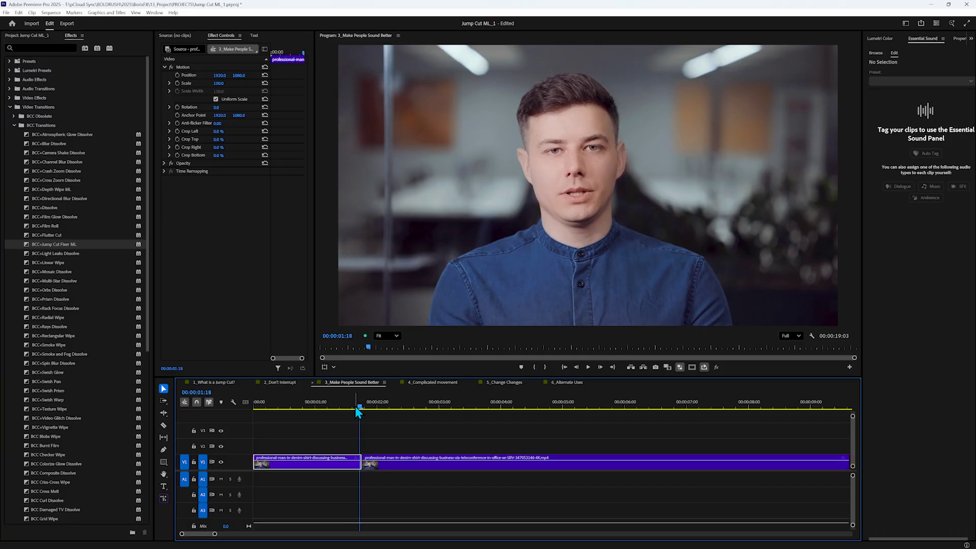
pyautogui.press('Left')
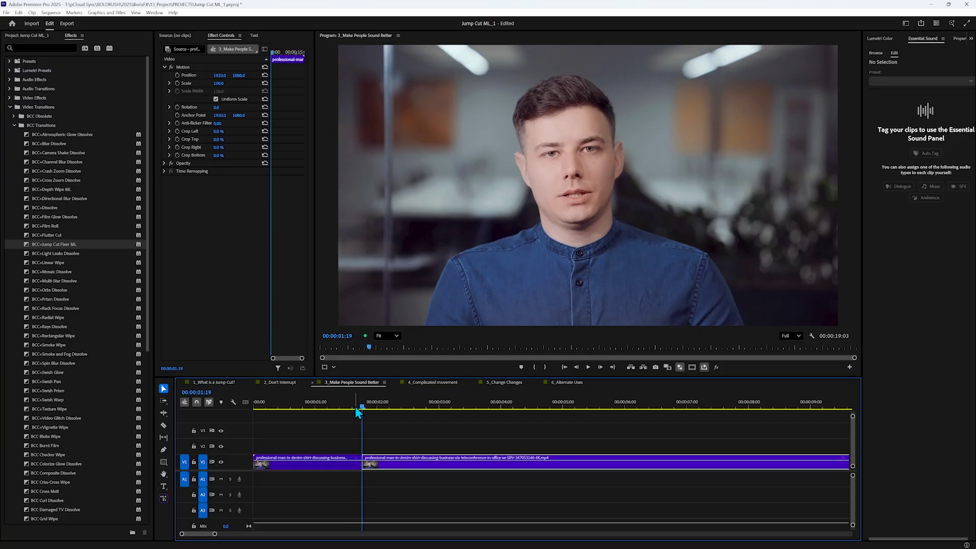
pyautogui.press('Right')
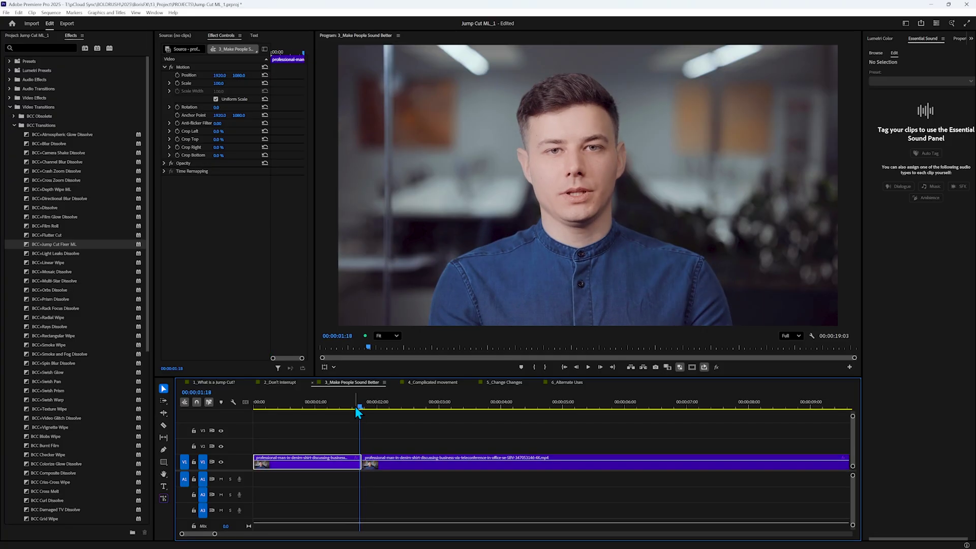
pyautogui.click(125, 259)
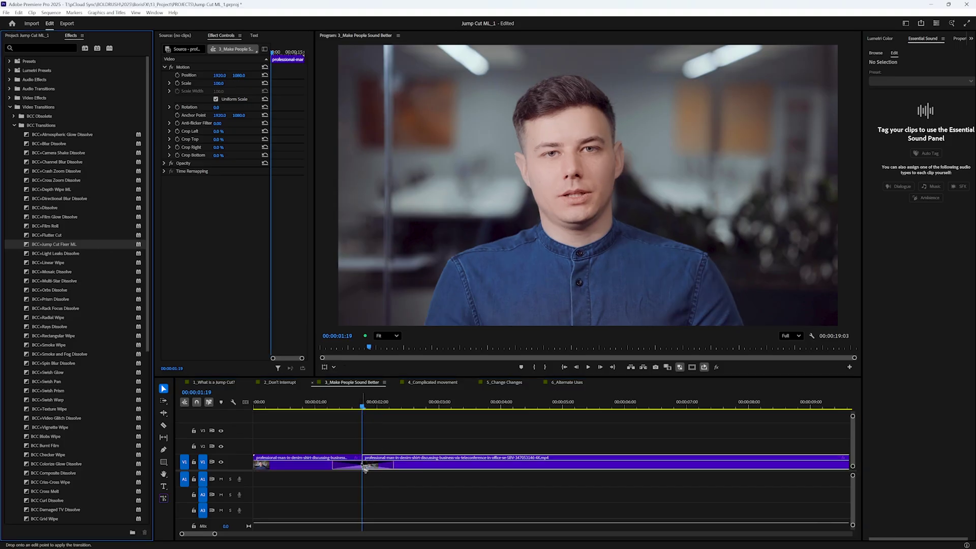
# Add a shortened BCC+Jump Cut Fixer ML to the interview cut, render a preview, then switch to 4_Complicated movement.
pyautogui.moveTo(366, 469); pyautogui.dragTo(368, 467)
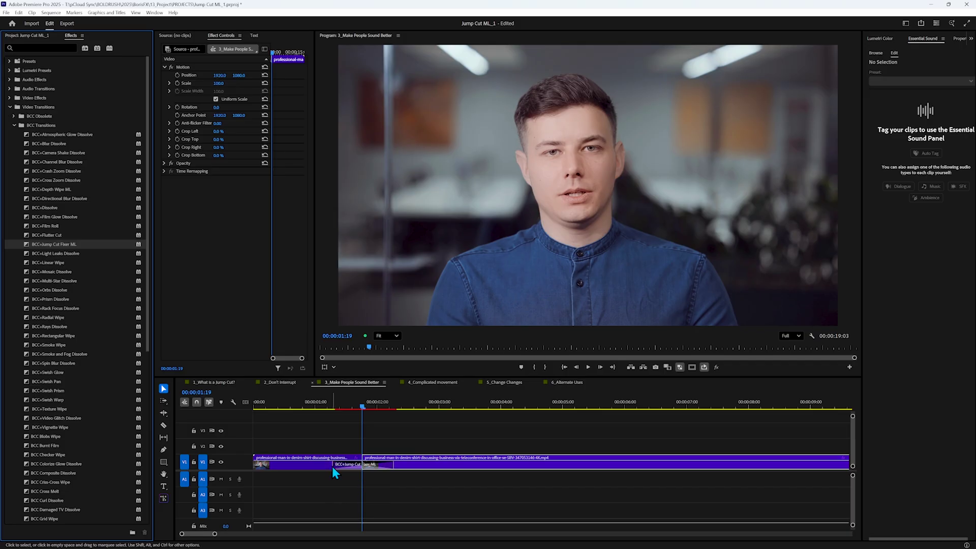
pyautogui.moveTo(336, 466); pyautogui.dragTo(349, 465)
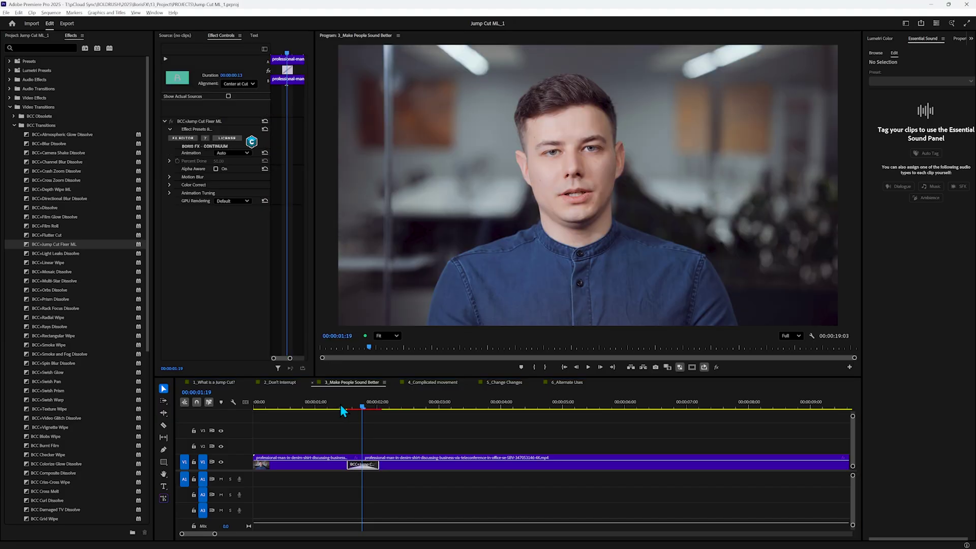
pyautogui.moveTo(329, 405); pyautogui.dragTo(403, 409)
pyautogui.press('o')
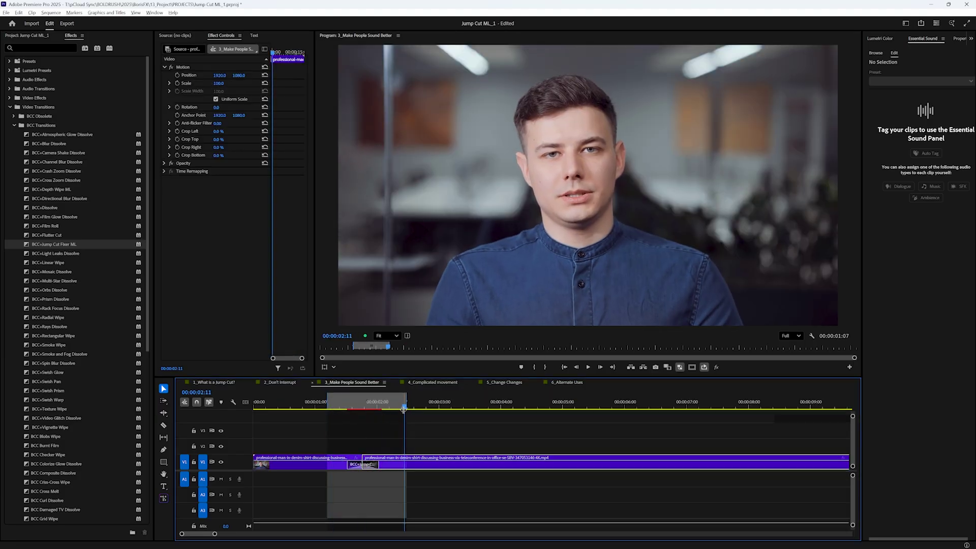
pyautogui.press('Return')
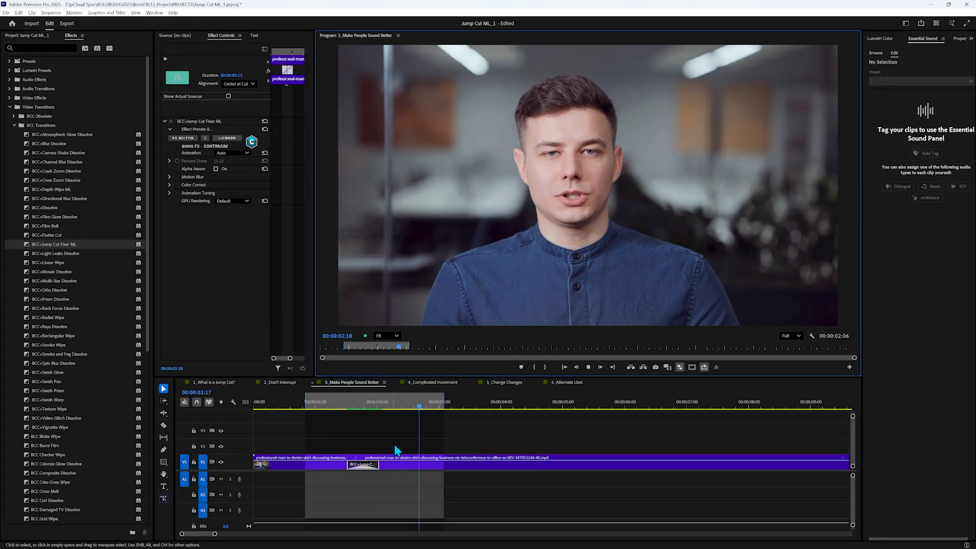
pyautogui.click(432, 381)
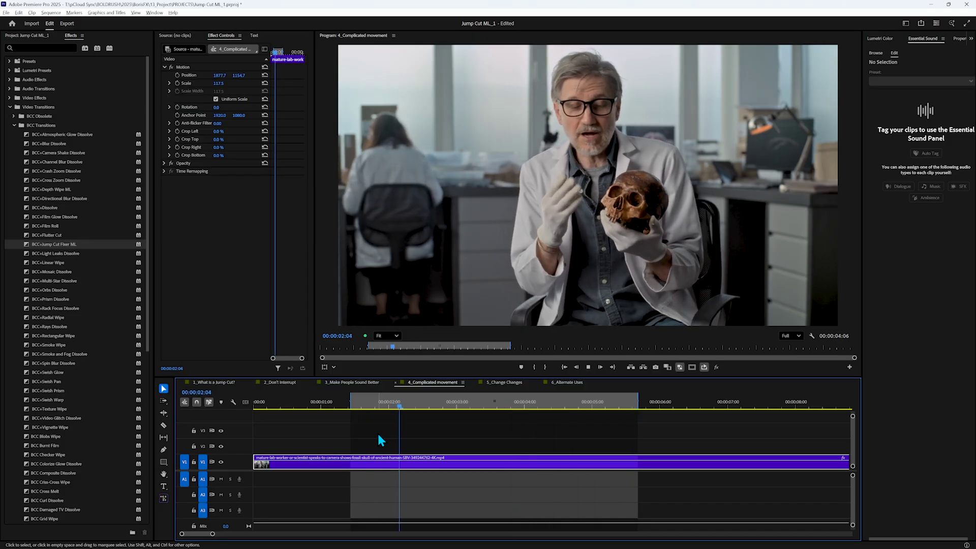
# Scrub to the cut points and razor the scientist clip into three pieces, then return to Selection.
pyautogui.moveTo(500, 412)
pyautogui.mouseDown()
pyautogui.moveTo(491, 420)
pyautogui.moveTo(539, 425)
pyautogui.mouseUp()
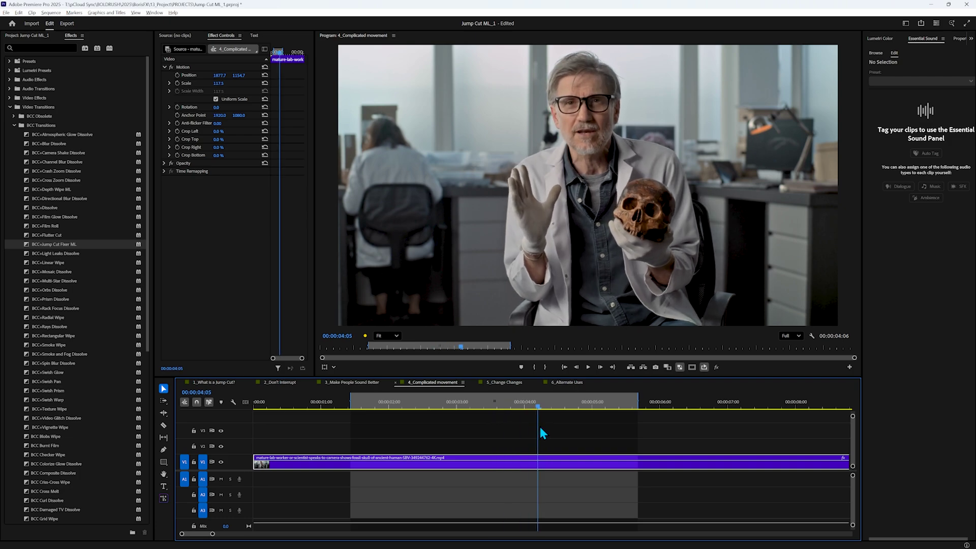
pyautogui.moveTo(539, 425)
pyautogui.mouseDown()
pyautogui.moveTo(502, 442)
pyautogui.moveTo(547, 448)
pyautogui.mouseUp()
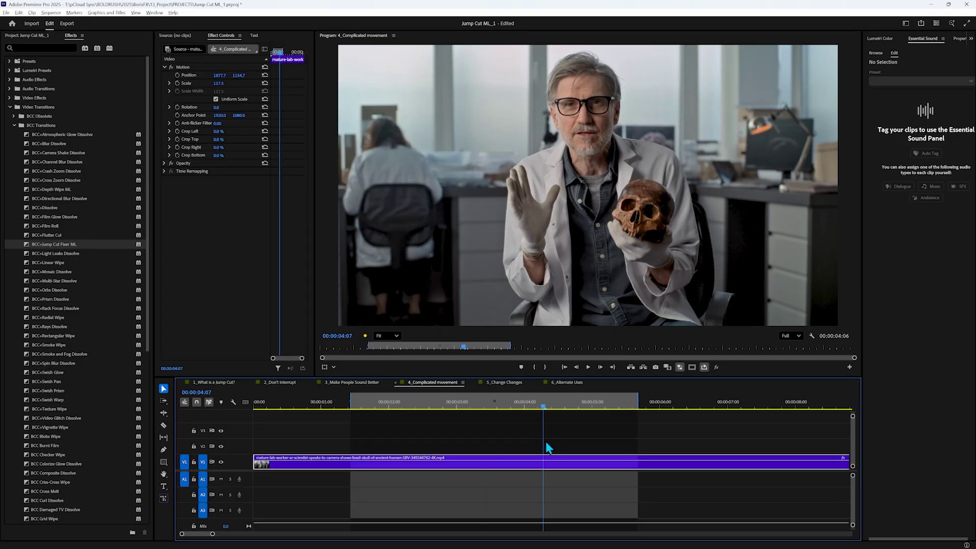
pyautogui.moveTo(547, 448); pyautogui.dragTo(545, 469)
pyautogui.press('space')
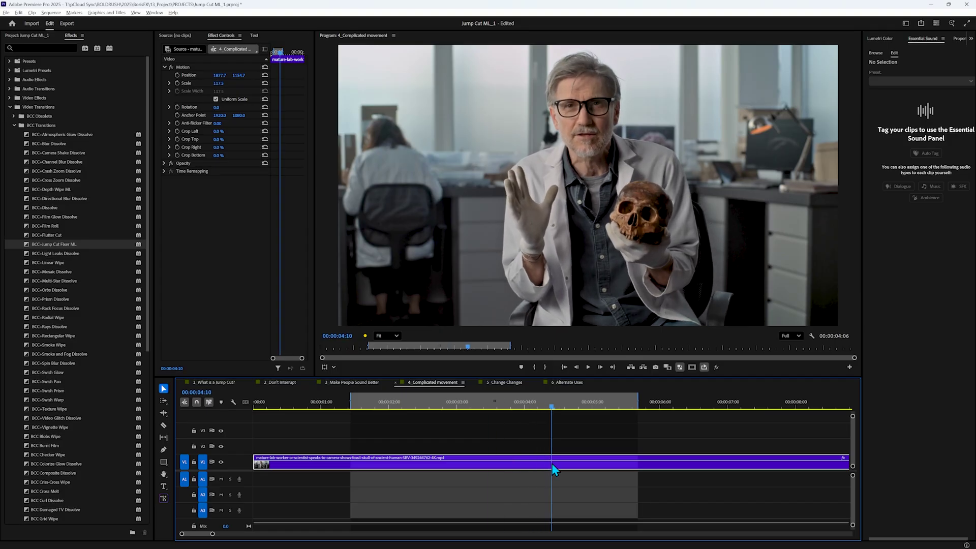
pyautogui.press('c')
pyautogui.click(582, 464)
pyautogui.press('v')
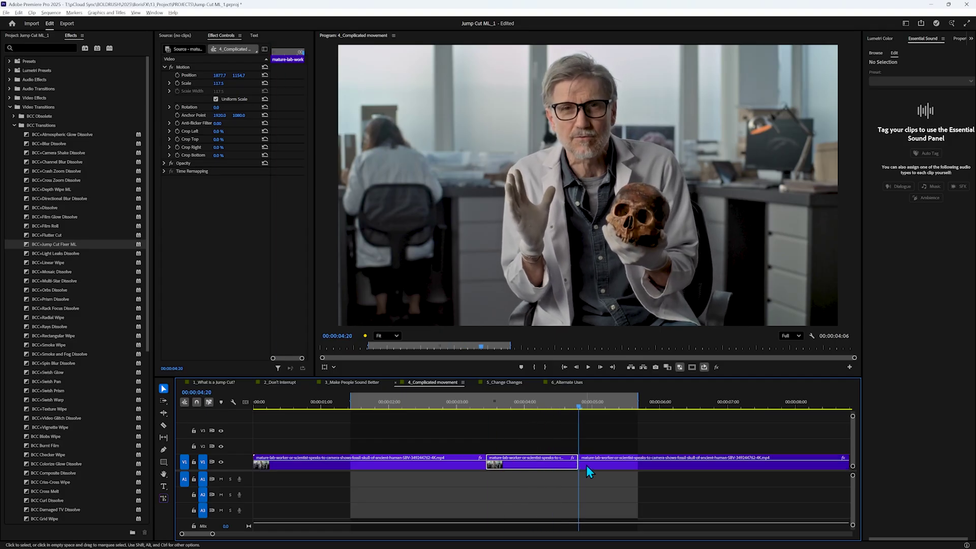
# Remove the middle scientist piece and bridge the cut with a trimmed BCC+Jump Cut Fixer ML.
pyautogui.hotkey('ctrl', 'z')
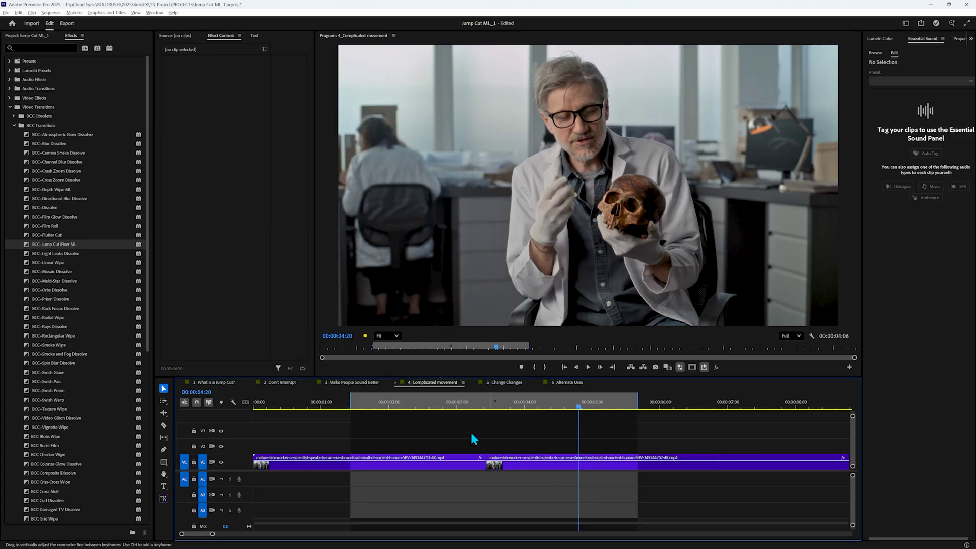
pyautogui.moveTo(48, 244); pyautogui.dragTo(482, 482)
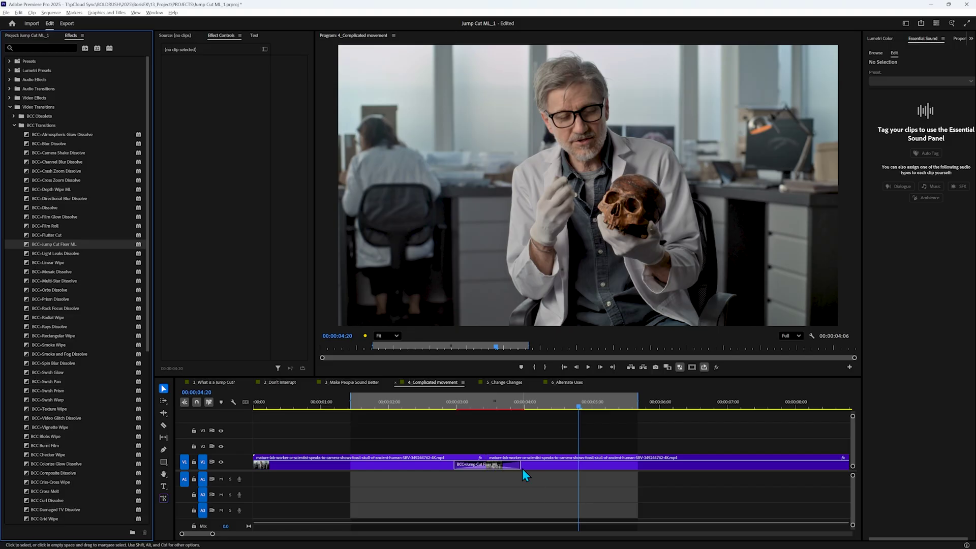
pyautogui.moveTo(519, 467); pyautogui.dragTo(501, 463)
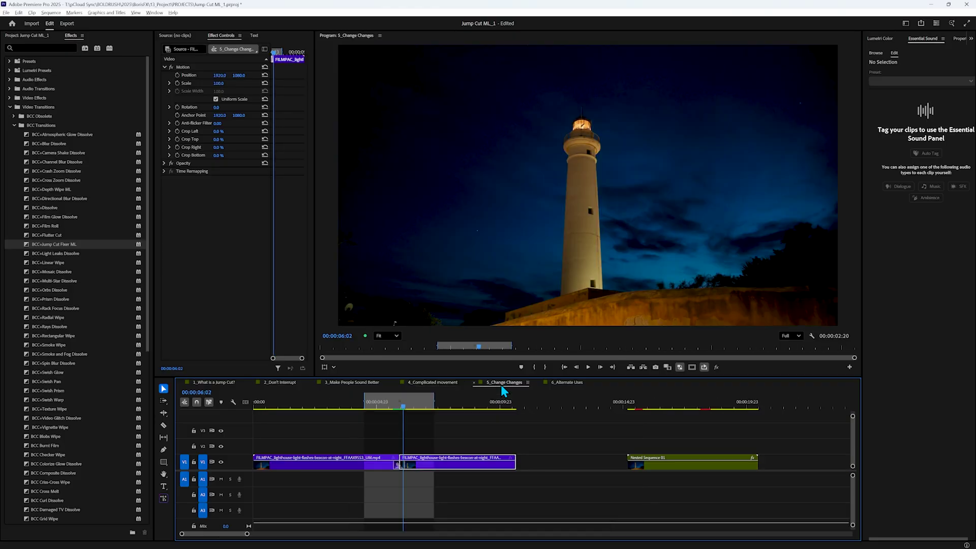
# Play the Change Changes sequence to preview the smoothed lighthouse cut, then stop.
pyautogui.click(420, 416)
pyautogui.press('space')
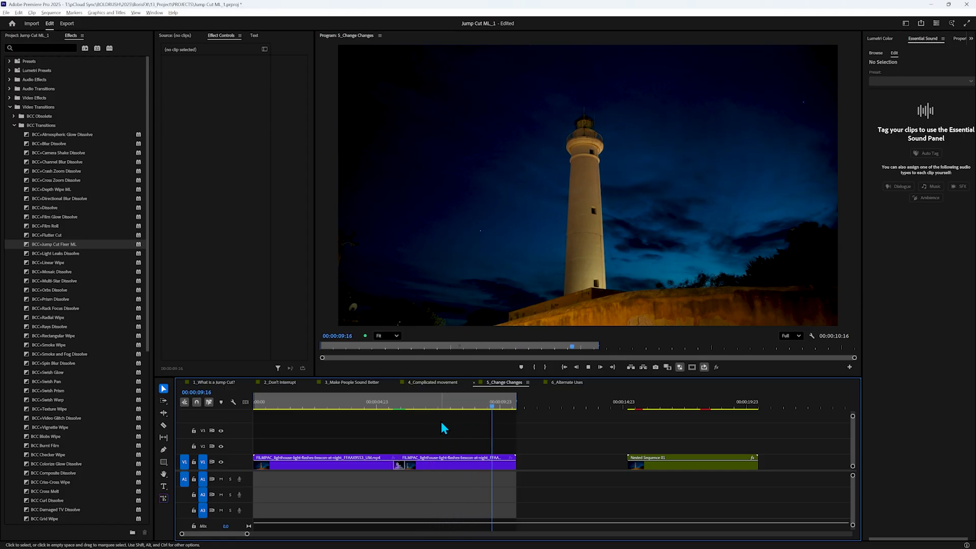
pyautogui.click(320, 462)
# Select the first lighthouse clip and scrub back and forth across the Jump Cut Fixer transition.
pyautogui.click(319, 405)
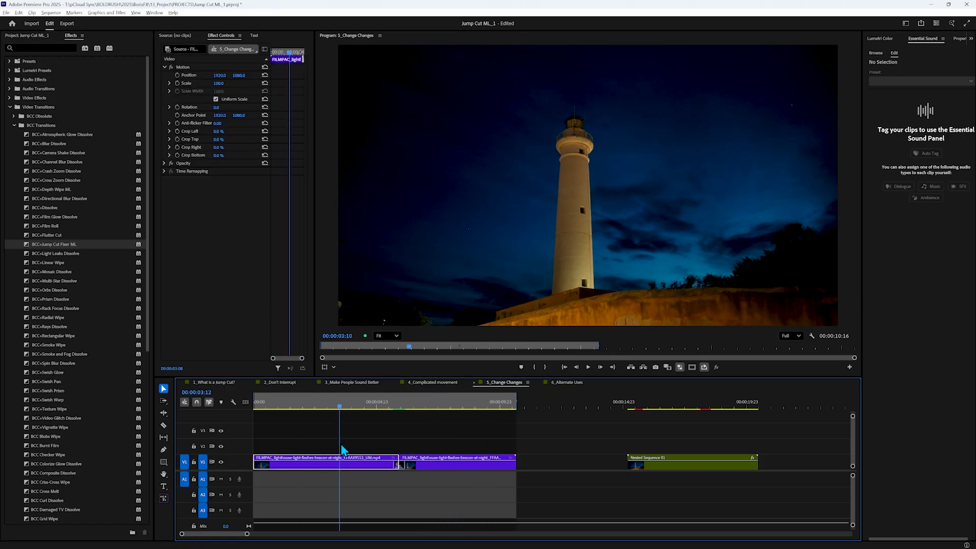
pyautogui.moveTo(364, 449); pyautogui.dragTo(277, 486)
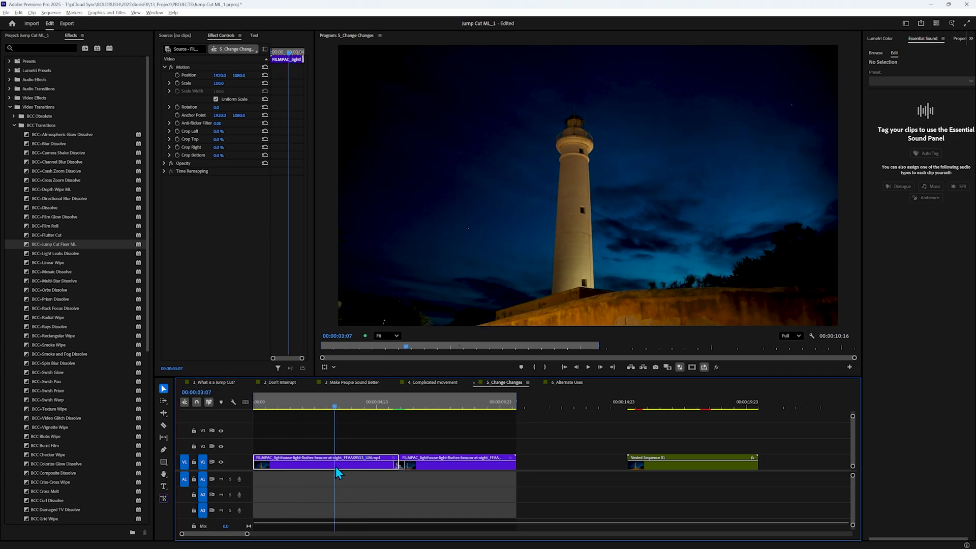
pyautogui.moveTo(290, 486); pyautogui.dragTo(385, 508)
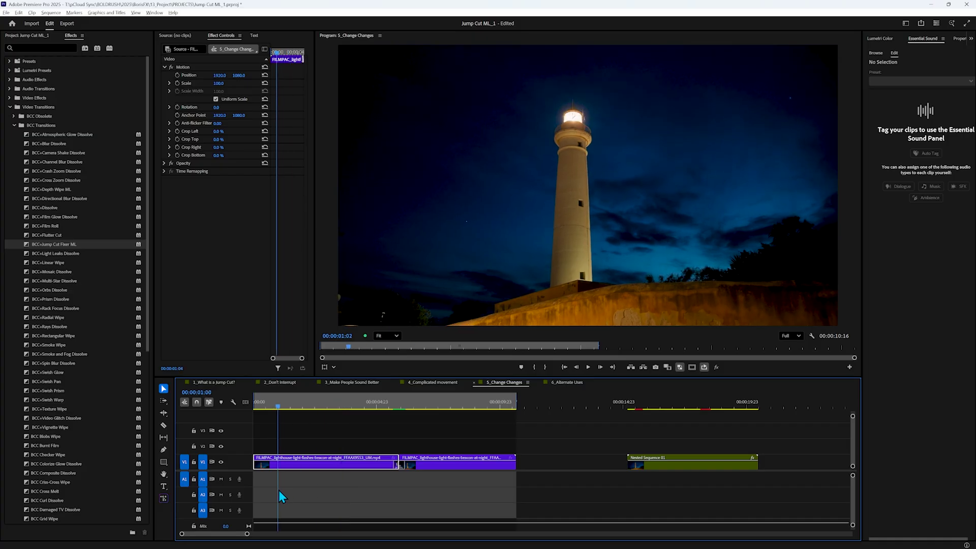
pyautogui.moveTo(399, 500); pyautogui.dragTo(390, 519)
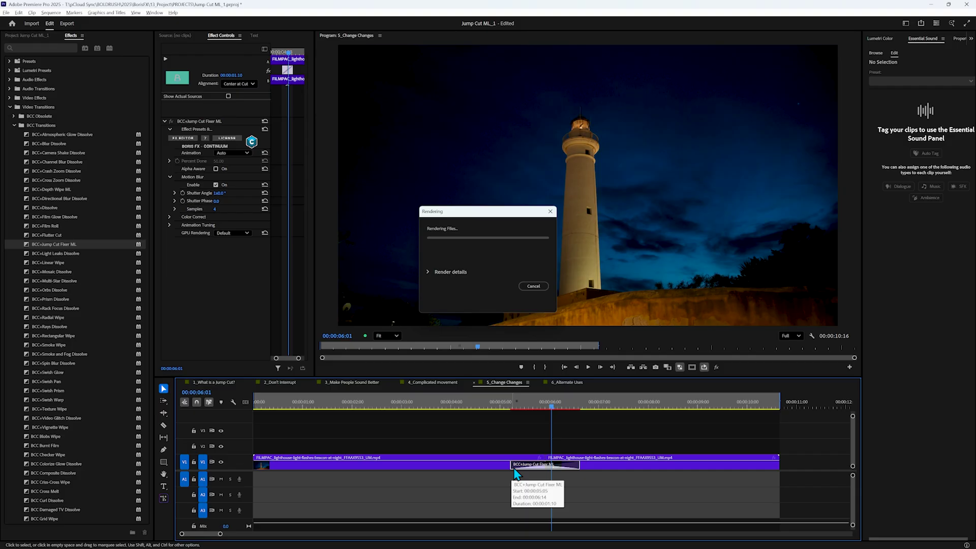
pyautogui.moveTo(531, 444)
pyautogui.mouseDown()
pyautogui.moveTo(616, 445)
pyautogui.moveTo(500, 447)
pyautogui.moveTo(591, 443)
pyautogui.mouseUp()
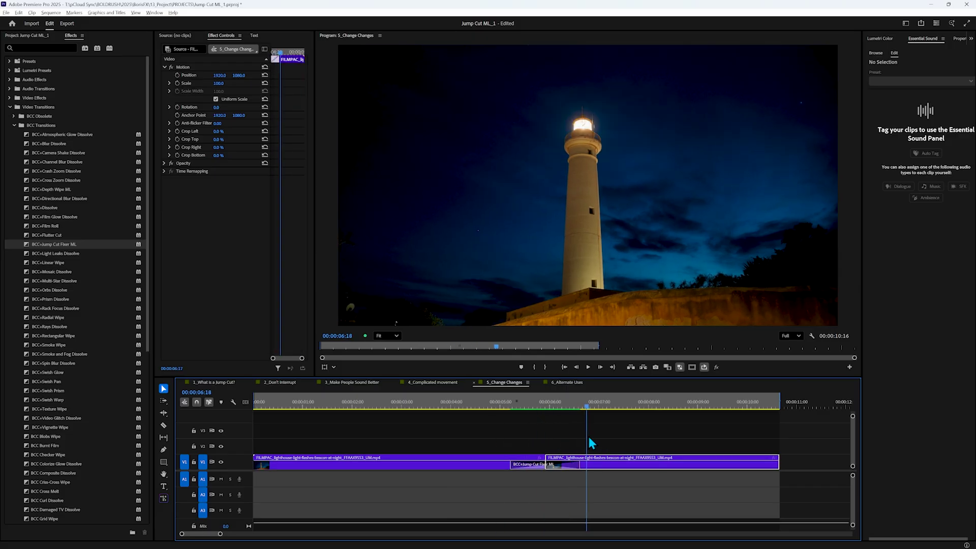
pyautogui.moveTo(532, 445)
pyautogui.mouseDown()
pyautogui.moveTo(504, 445)
pyautogui.moveTo(591, 450)
pyautogui.moveTo(504, 452)
pyautogui.mouseUp()
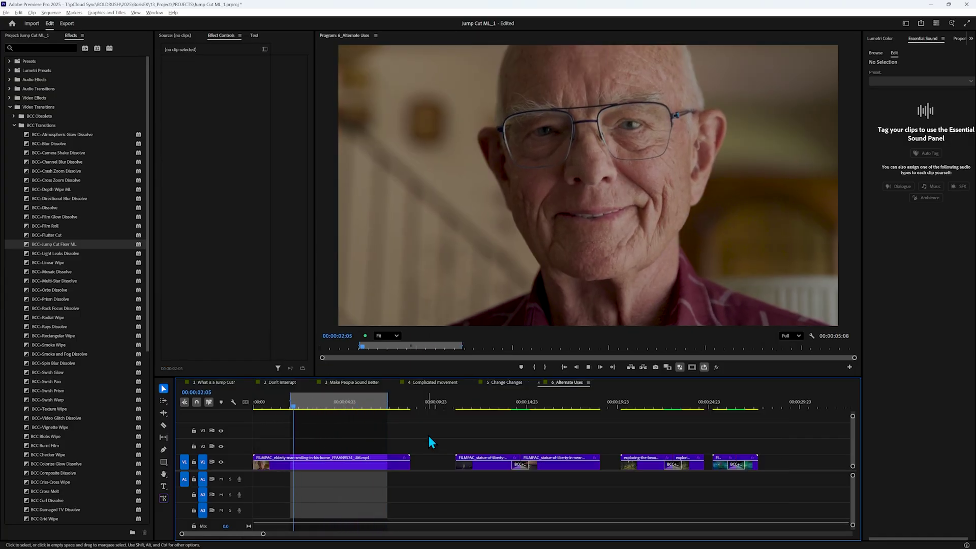
# Split the elderly man clip at two points and delete the unwanted middle piece.
pyautogui.click(348, 461)
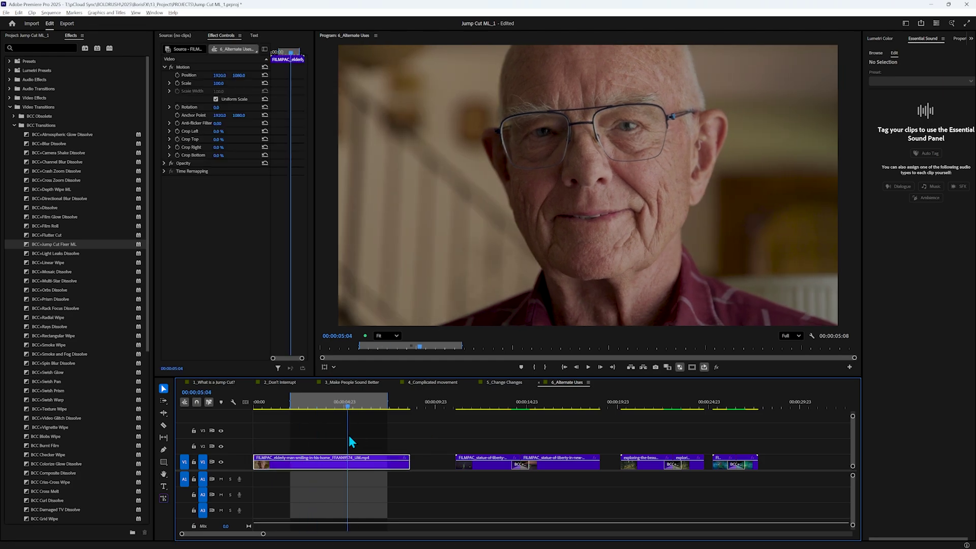
pyautogui.hotkey('ctrl', 'k')
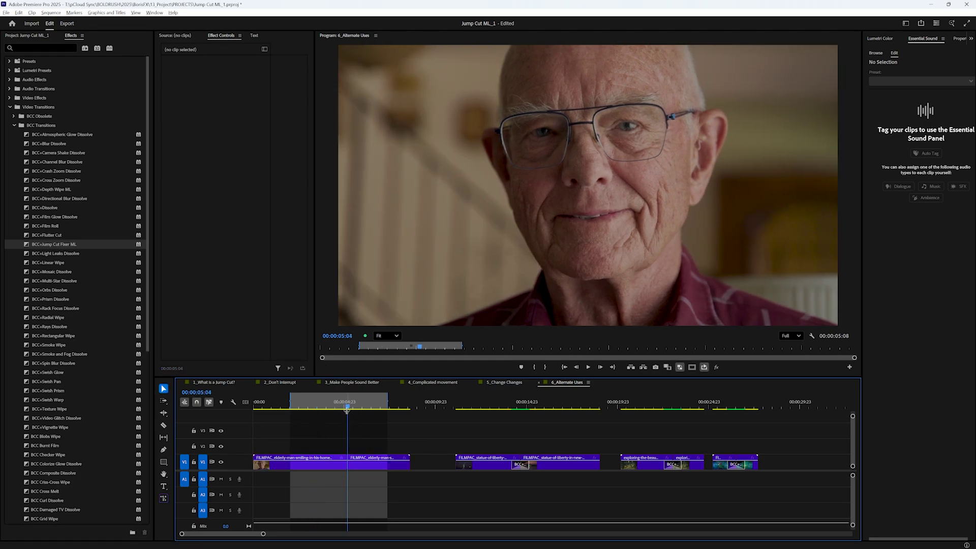
pyautogui.click(372, 409)
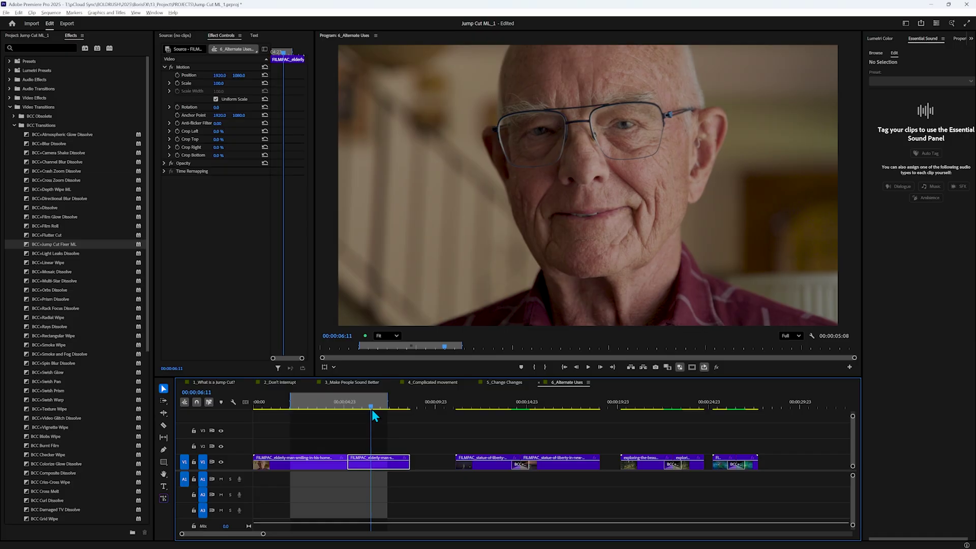
pyautogui.hotkey('ctrl', 'k')
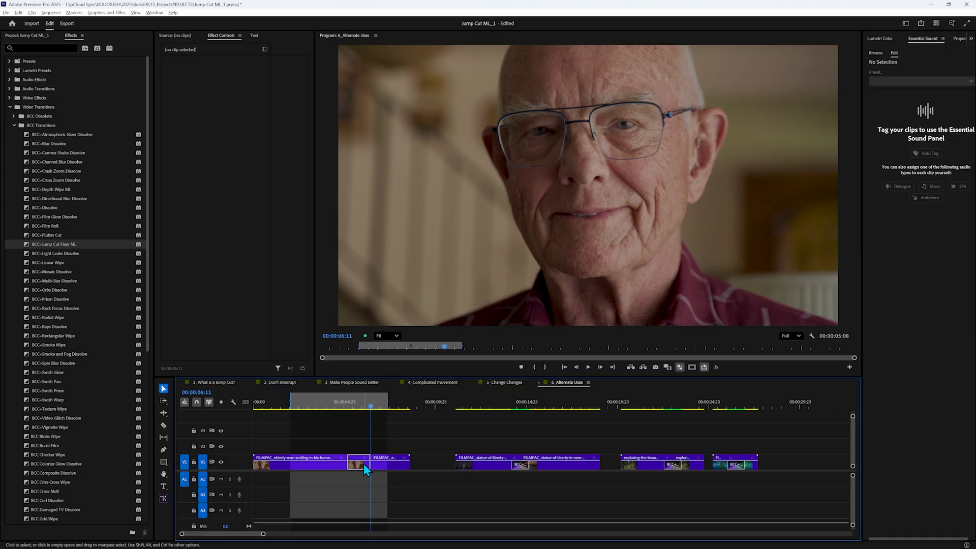
pyautogui.click(364, 464)
pyautogui.press('Delete')
# Close the gap, undo it, replay the edit, then select and scrub the Statue of Liberty clip.
pyautogui.click(364, 463)
pyautogui.press('Delete')
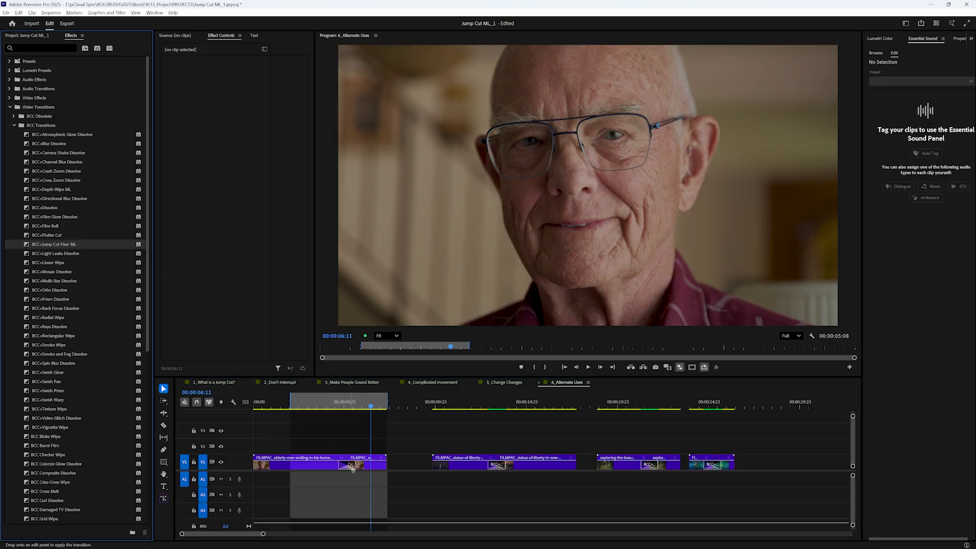
pyautogui.hotkey('ctrl', 'z')
pyautogui.press('Up')
pyautogui.press('space')
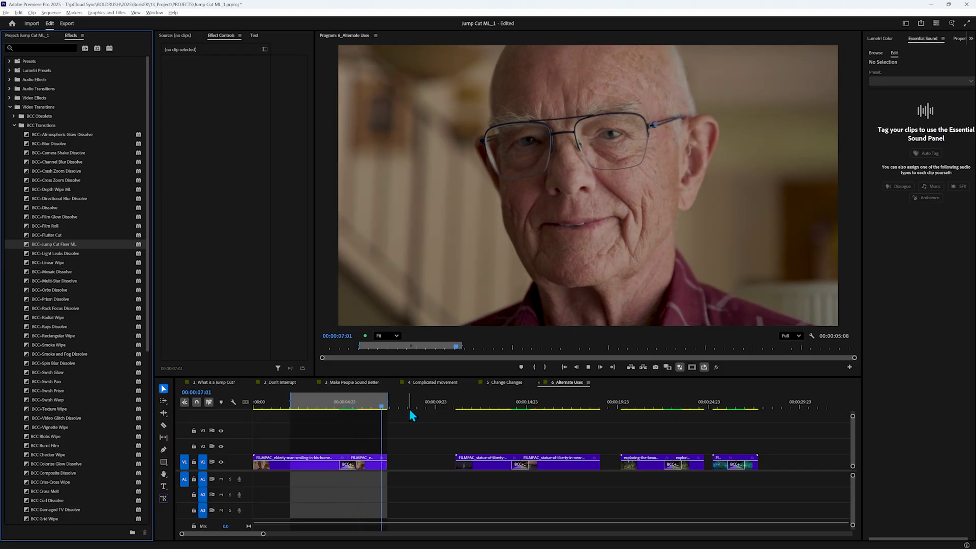
pyautogui.click(538, 411)
pyautogui.moveTo(538, 412); pyautogui.dragTo(531, 428)
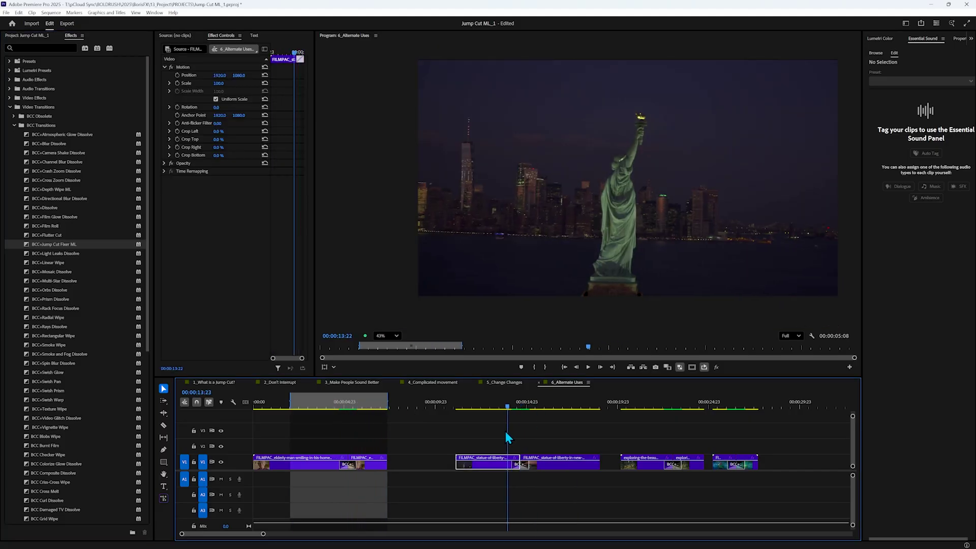